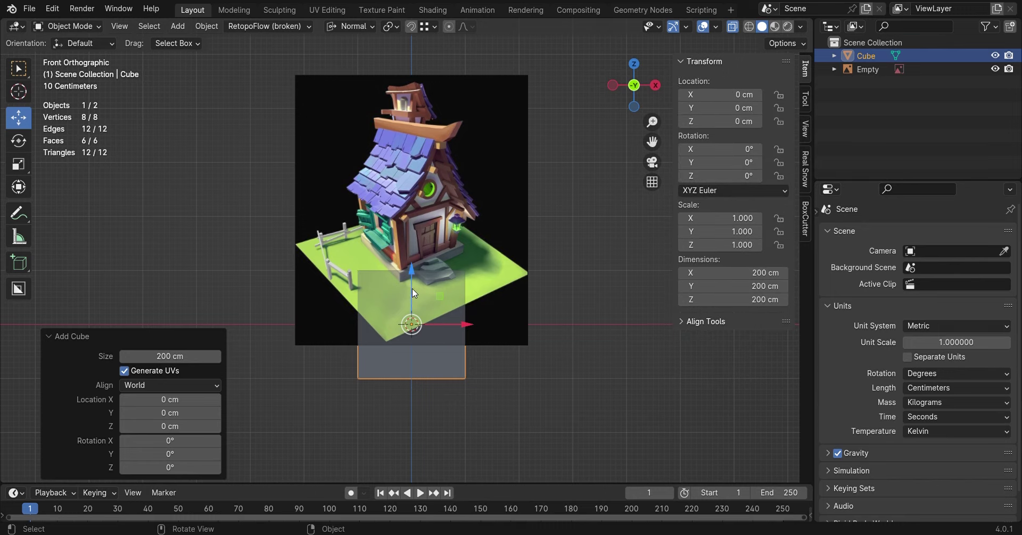
Step: Lower the thin post onto the stepped base and give it an X-axis Mirror modifier
{"action": "key", "text": "Tab"}
{"action": "middle_click_drag", "start_coordinate": [516, 219], "coordinate": [417, 195]}
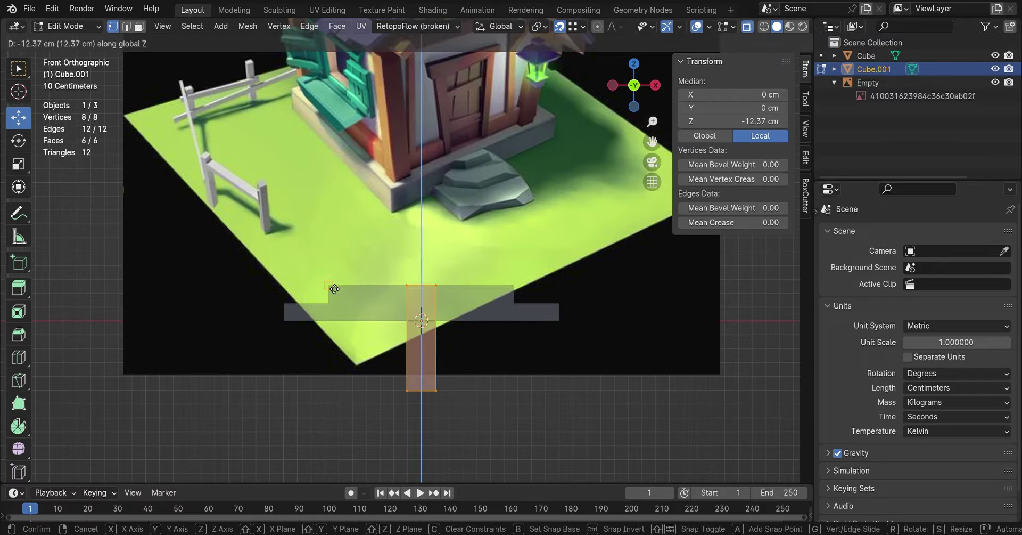
{"action": "left_click", "coordinate": [334, 289]}
{"action": "middle_click_drag", "start_coordinate": [388, 326], "coordinate": [453, 339]}
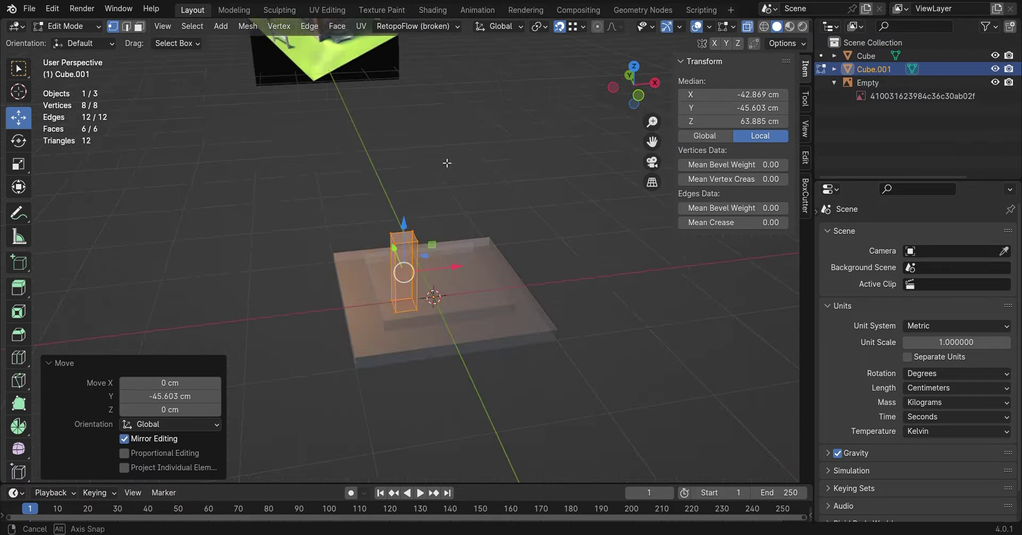
{"action": "middle_click_drag", "start_coordinate": [447, 163], "coordinate": [479, 176], "text": "alt"}
{"action": "key", "text": "Tab"}
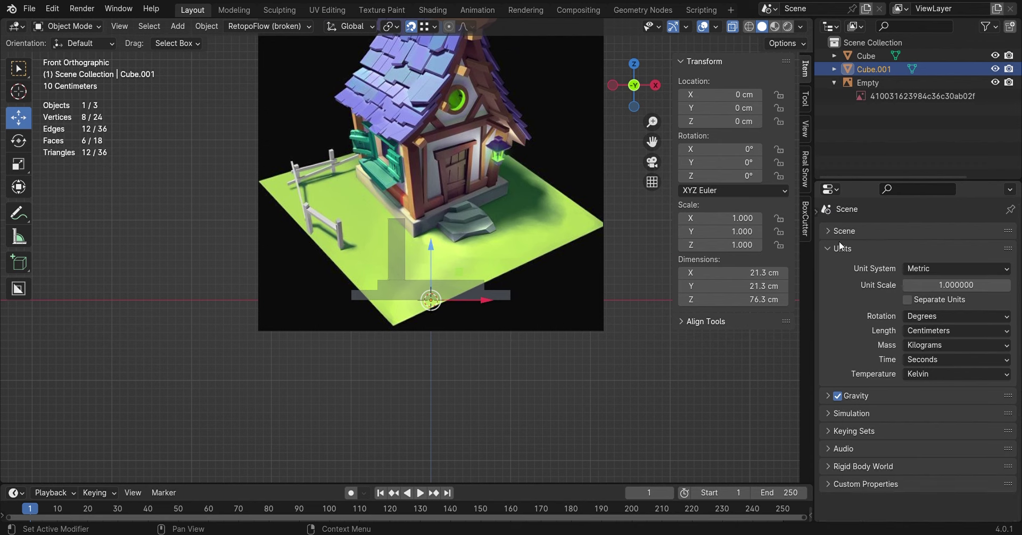
{"action": "left_click", "coordinate": [931, 160]}
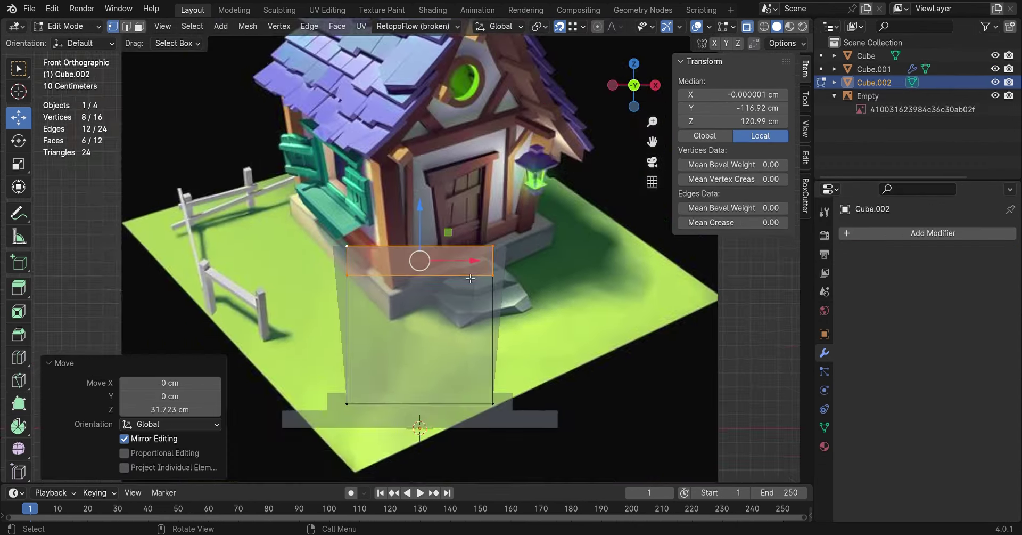
Step: Extend the wall block by moving its face, checked in front view against the reference
{"action": "middle_click_drag", "start_coordinate": [471, 278], "coordinate": [579, 284]}
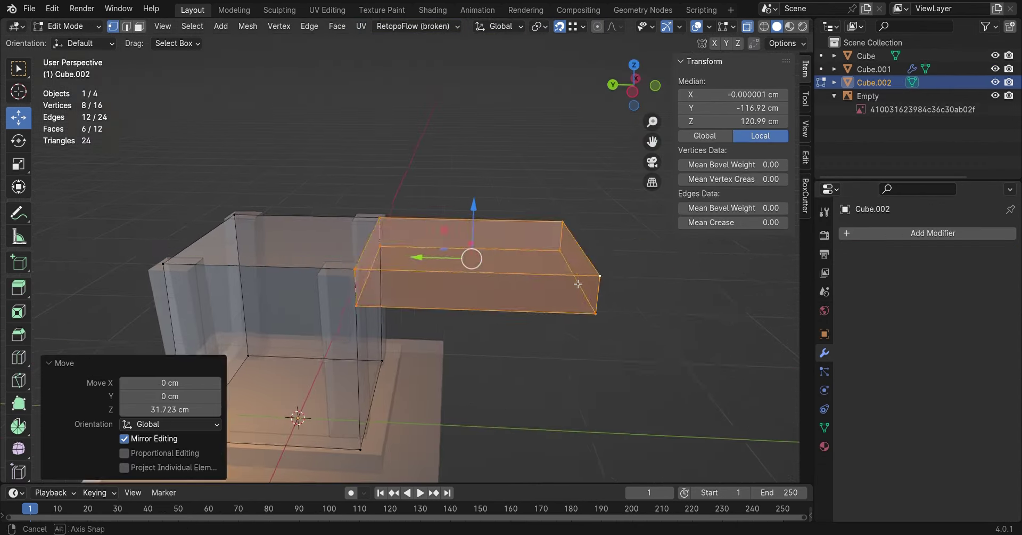
{"action": "left_click", "coordinate": [364, 252]}
{"action": "key", "text": "KP_1"}
{"action": "scroll", "coordinate": [426, 229], "scroll_direction": "up", "scroll_amount": 3}
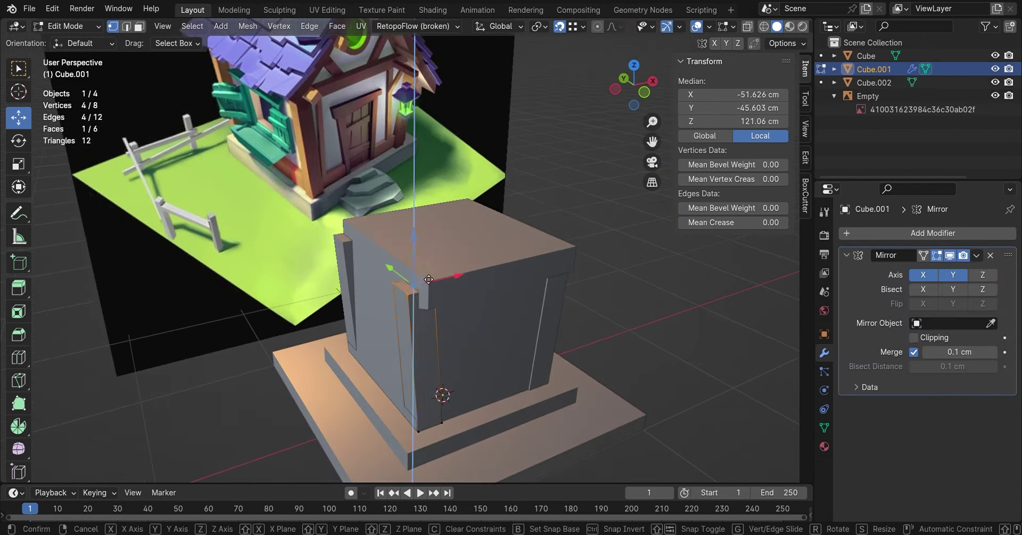
Step: Raise the tops of the posts and begin rotating the gable piece from the side view
{"action": "left_click", "coordinate": [428, 276]}
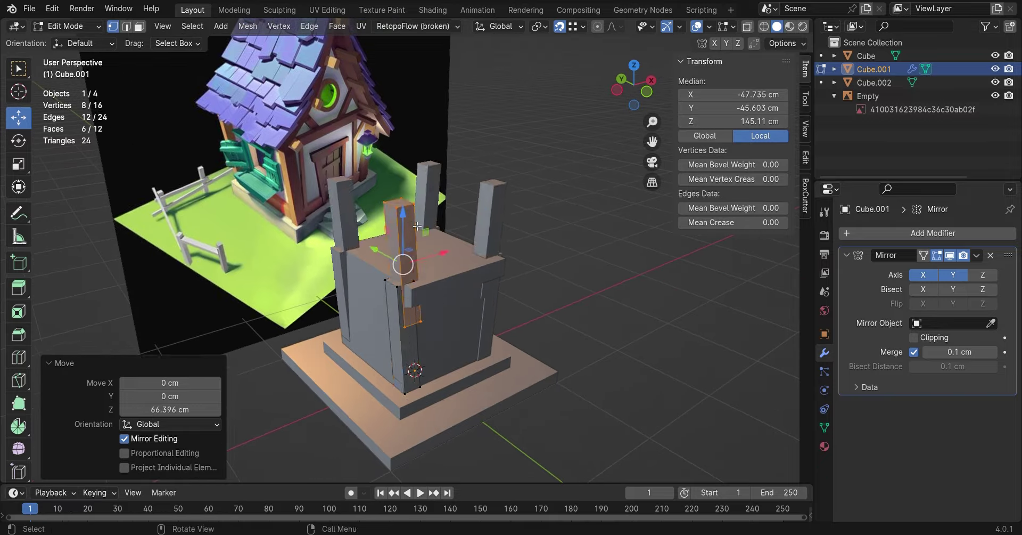
{"action": "key", "text": "ctrl+KP_3"}
{"action": "key", "text": "r"}
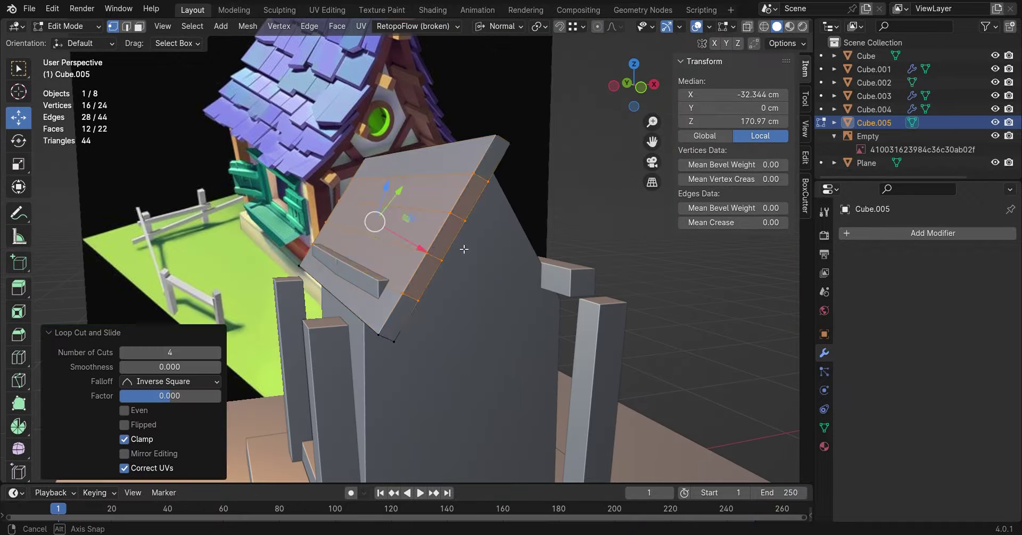
Step: Shape the gable and cap the walls with a pitched roof slab mirrored on X and Y
{"action": "middle_click_drag", "start_coordinate": [464, 248], "coordinate": [451, 299], "text": "alt"}
{"action": "key", "text": "alt+z"}
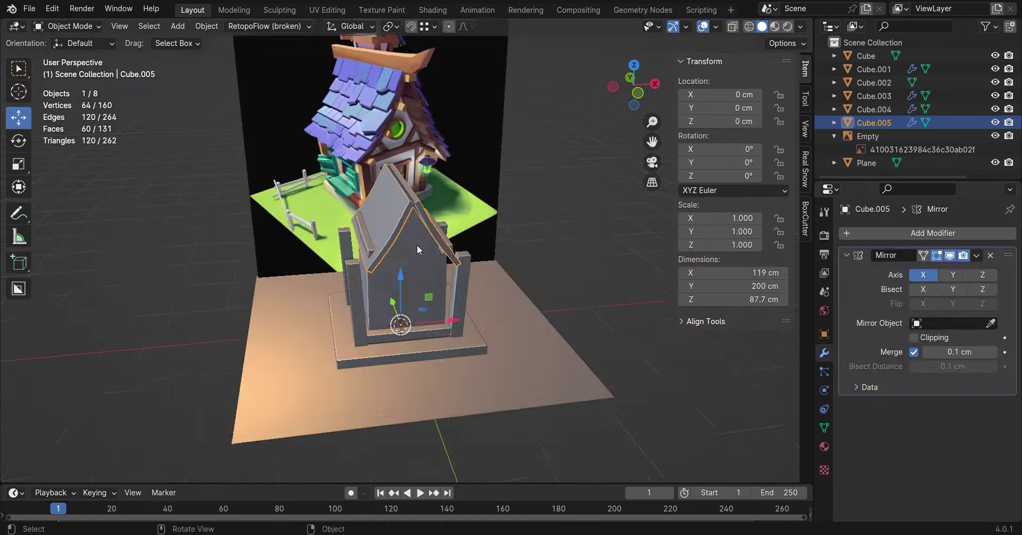
{"action": "middle_click_drag", "start_coordinate": [508, 345], "coordinate": [392, 247]}
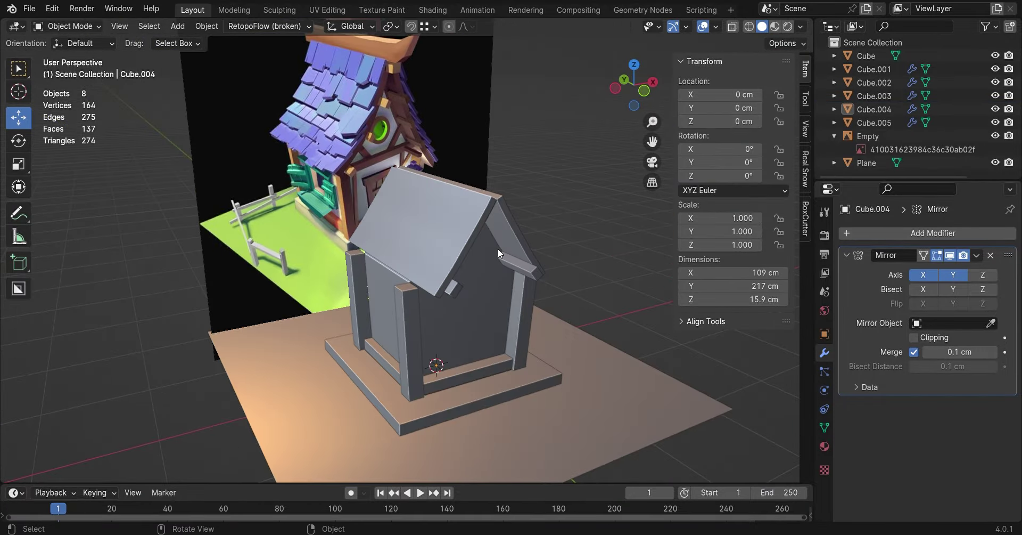
Step: Shape a plane into the tapered door frame and rotate it 85°
{"action": "left_click", "coordinate": [512, 255]}
{"action": "middle_click_drag", "start_coordinate": [600, 205], "coordinate": [529, 259]}
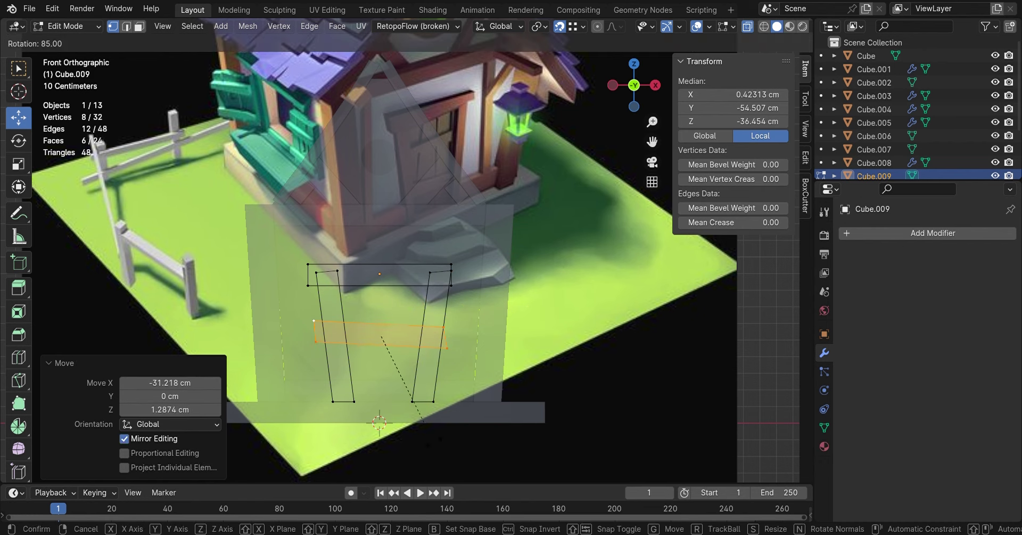
{"action": "left_click", "coordinate": [425, 422]}
Step: Duplicate the door face and move the copies down as horizontal cross boards
{"action": "scroll", "coordinate": [605, 347], "scroll_direction": "up", "scroll_amount": 2}
{"action": "key", "text": "shift+d"}
{"action": "key", "text": "z"}
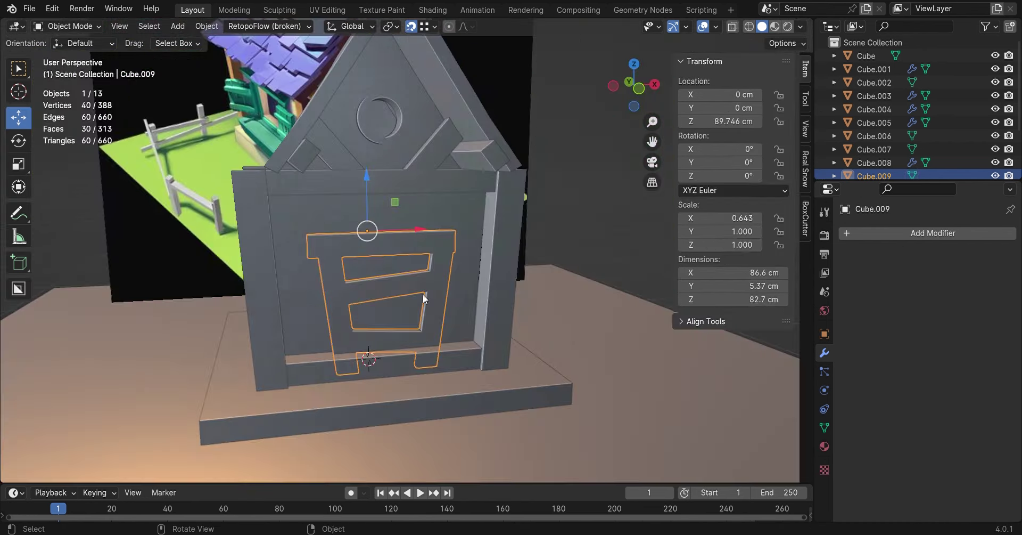
{"action": "mouse_move", "coordinate": [423, 294]}
{"action": "middle_mouse_down"}
{"action": "mouse_move", "coordinate": [449, 261]}
{"action": "mouse_move", "coordinate": [443, 289]}
{"action": "mouse_move", "coordinate": [462, 295]}
{"action": "middle_mouse_up"}
Step: Model the window sill, header and bevelled plank shutters, then place square fence posts
{"action": "left_click", "coordinate": [444, 292]}
{"action": "key", "text": "Tab"}
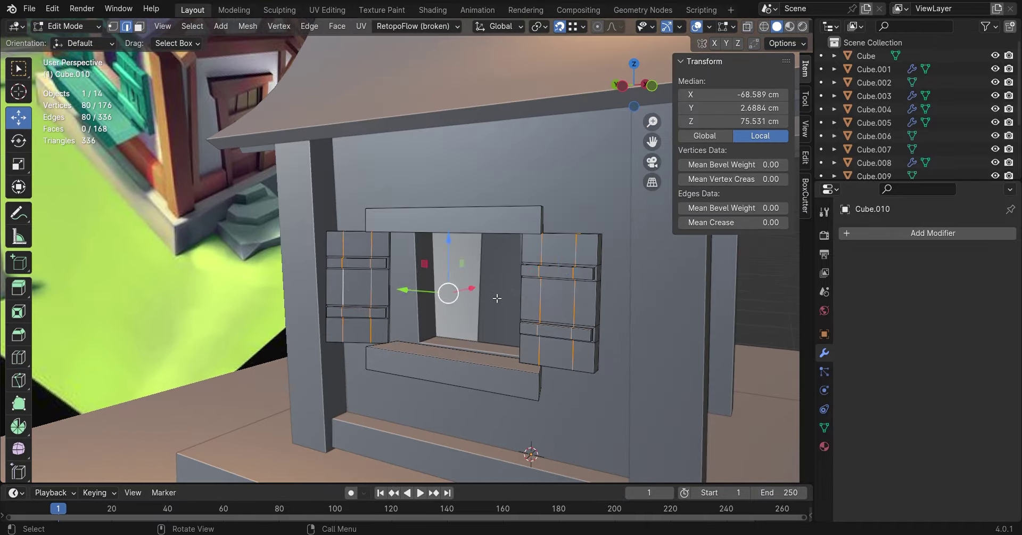
{"action": "key", "text": "ctrl+b"}
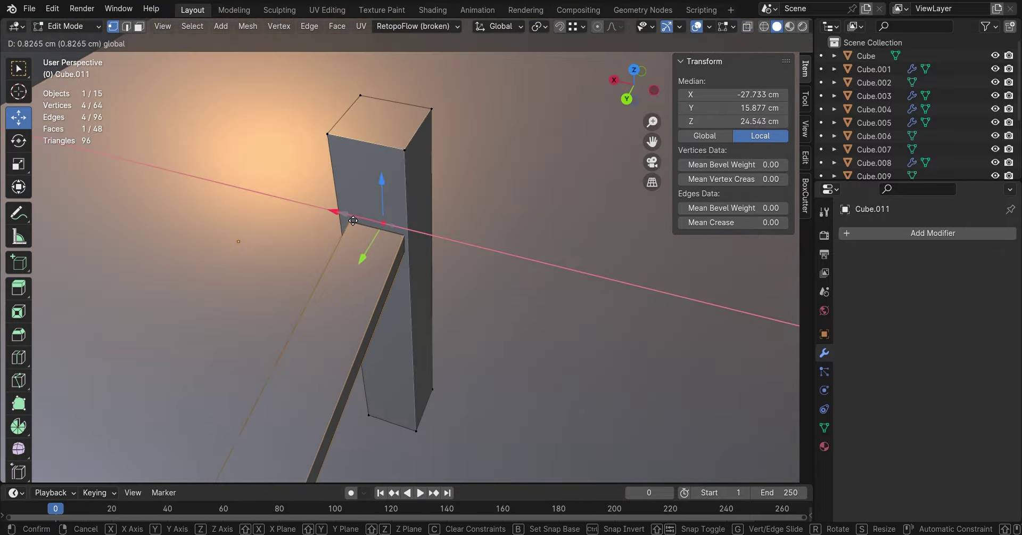
Step: Duplicate the fence rail and drop one end about 19 cm so it slopes to the ground
{"action": "left_click", "coordinate": [353, 220]}
{"action": "key", "text": "ctrl+l"}
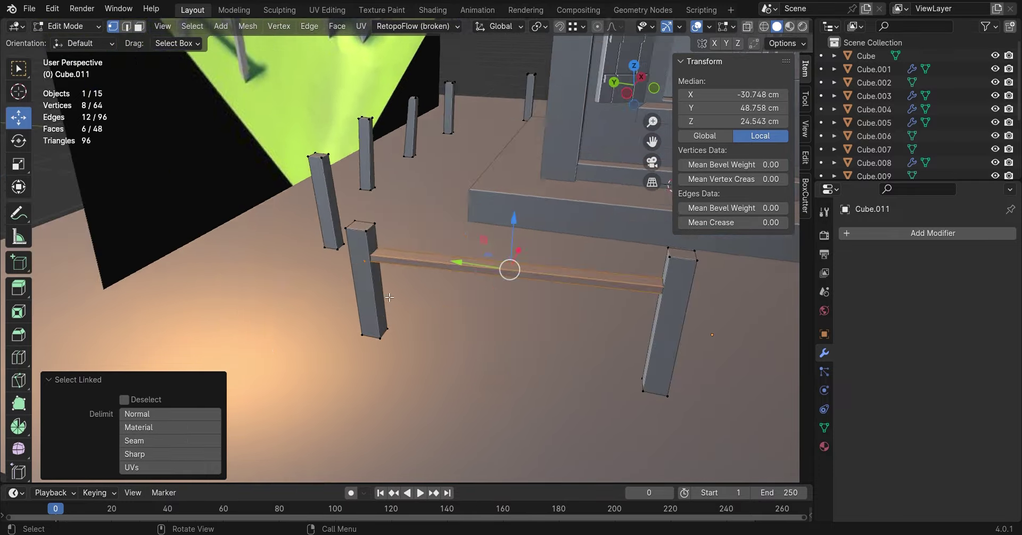
{"action": "key", "text": "shift+d"}
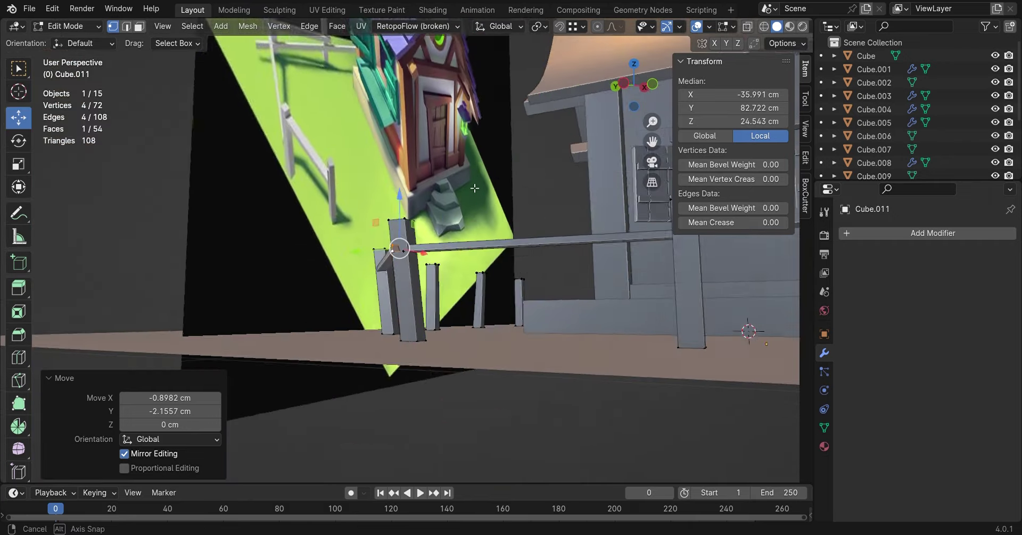
{"action": "middle_click_drag", "start_coordinate": [383, 245], "coordinate": [427, 250]}
{"action": "left_click_drag", "start_coordinate": [439, 264], "coordinate": [438, 299]}
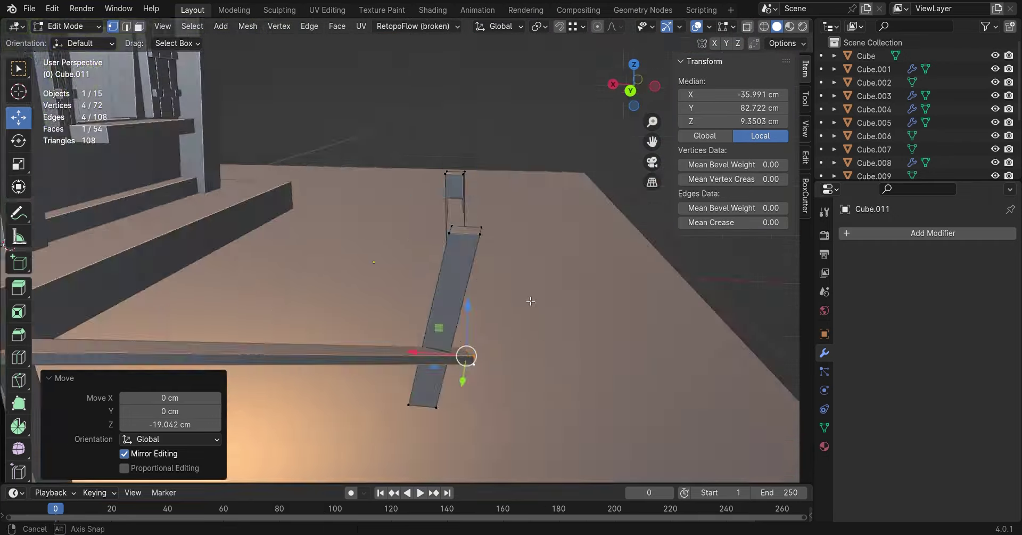
{"action": "mouse_move", "coordinate": [438, 298]}
{"action": "middle_mouse_down"}
{"action": "mouse_move", "coordinate": [434, 277]}
{"action": "mouse_move", "coordinate": [435, 302]}
{"action": "middle_mouse_up"}
{"action": "key", "text": "KP_1"}
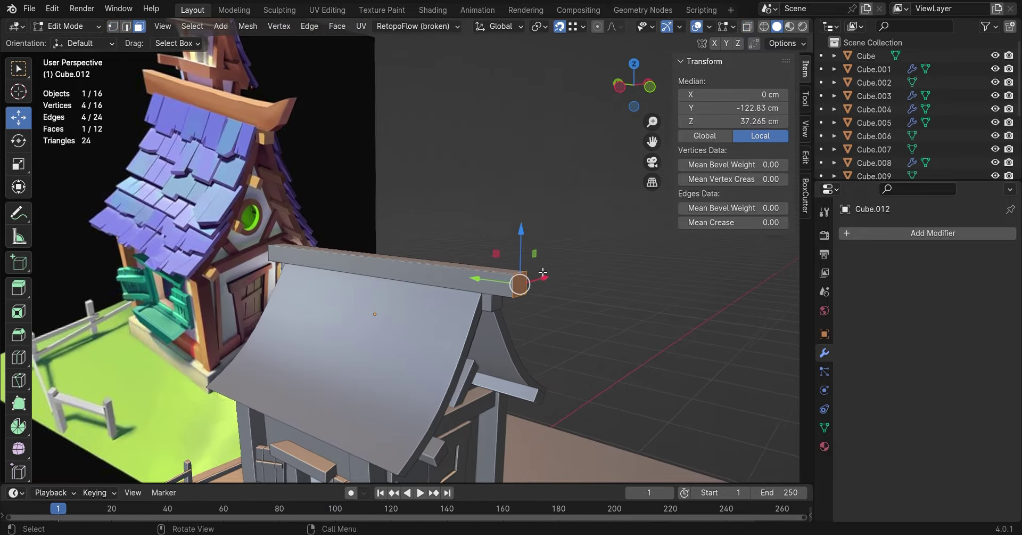
Step: Slide the ridge beam along the roof, then add the round gable window and first shingle strip
{"action": "left_click", "coordinate": [439, 267]}
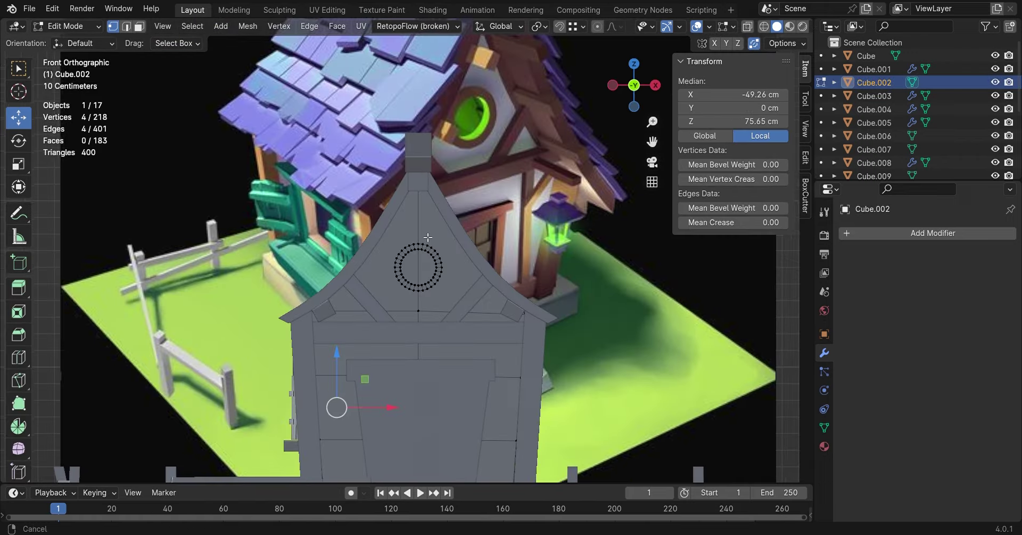
{"action": "middle_click_drag", "start_coordinate": [427, 237], "coordinate": [407, 226], "text": "shift"}
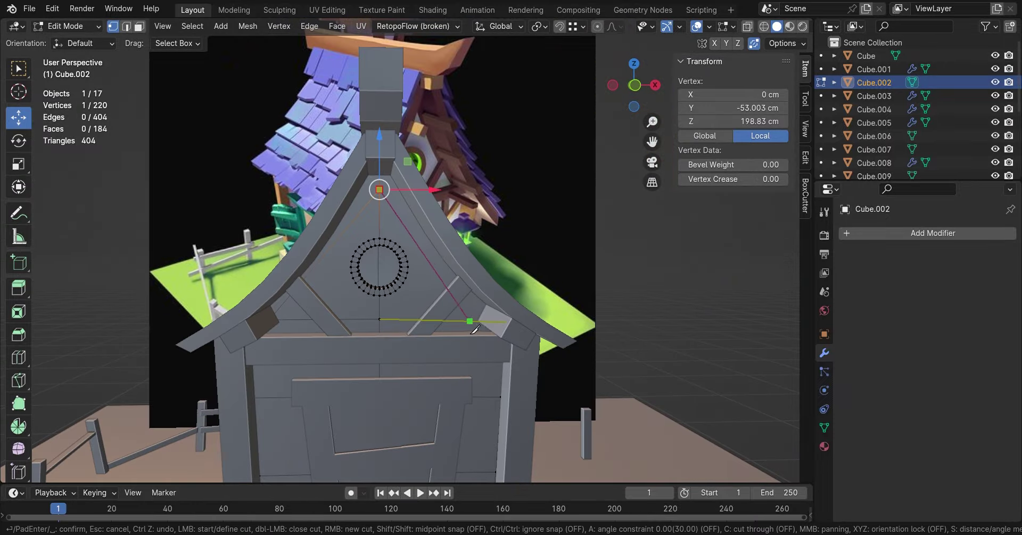
{"action": "middle_click_drag", "start_coordinate": [436, 241], "coordinate": [513, 258]}
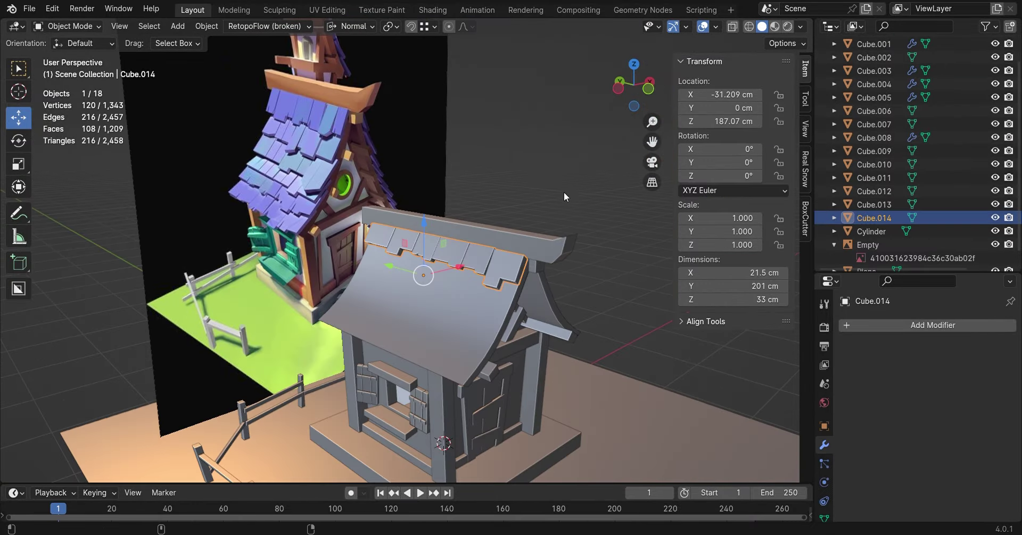
Step: Duplicate the shingle row and tilt the copy in the front view
{"action": "mouse_move", "coordinate": [506, 355]}
{"action": "middle_mouse_down"}
{"action": "mouse_move", "coordinate": [538, 283]}
{"action": "mouse_move", "coordinate": [521, 274]}
{"action": "middle_mouse_up"}
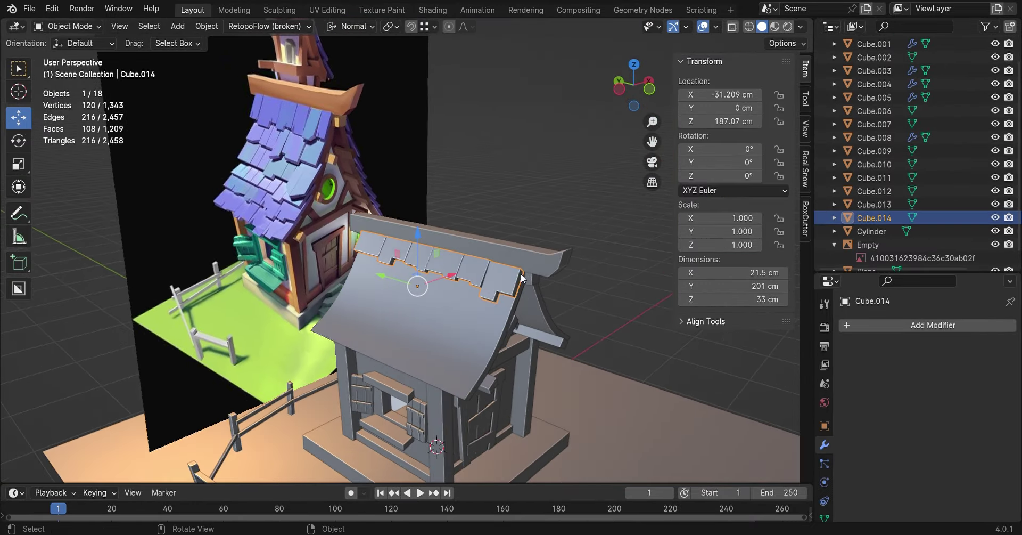
{"action": "key", "text": "shift+d"}
{"action": "key", "text": "KP_1"}
{"action": "left_click", "coordinate": [446, 254]}
{"action": "scroll", "coordinate": [446, 254], "scroll_direction": "up", "scroll_amount": 2}
{"action": "key", "text": "r"}
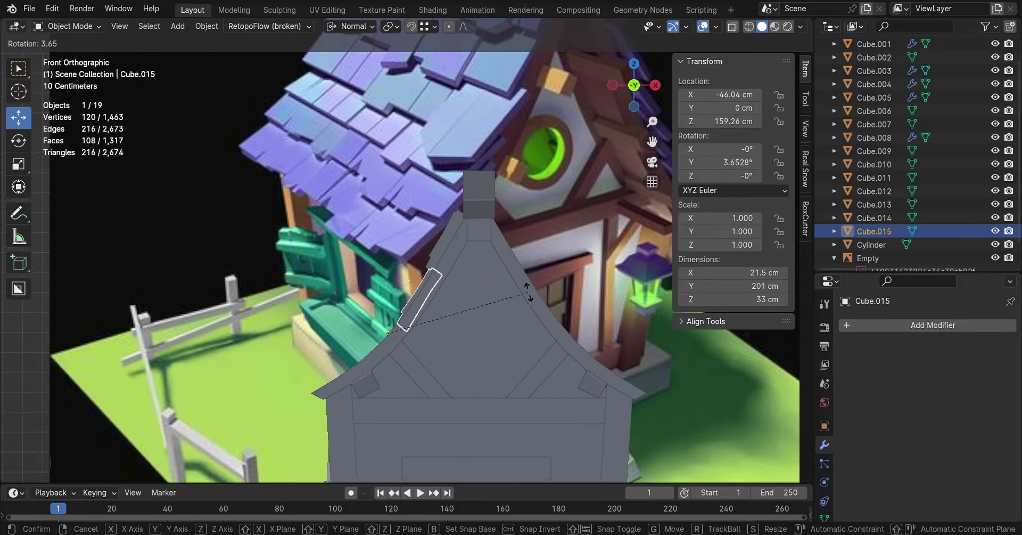
{"action": "left_click", "coordinate": [526, 299]}
Step: Refine the copy's tilt to about 5° and move it lower down the roof slope
{"action": "middle_click_drag", "start_coordinate": [526, 299], "coordinate": [508, 277]}
{"action": "key", "text": "KP_1"}
{"action": "scroll", "coordinate": [421, 294], "scroll_direction": "up", "scroll_amount": 2}
{"action": "key", "text": "r"}
{"action": "left_click", "coordinate": [447, 291]}
{"action": "key", "text": "g"}
{"action": "left_click", "coordinate": [494, 283]}
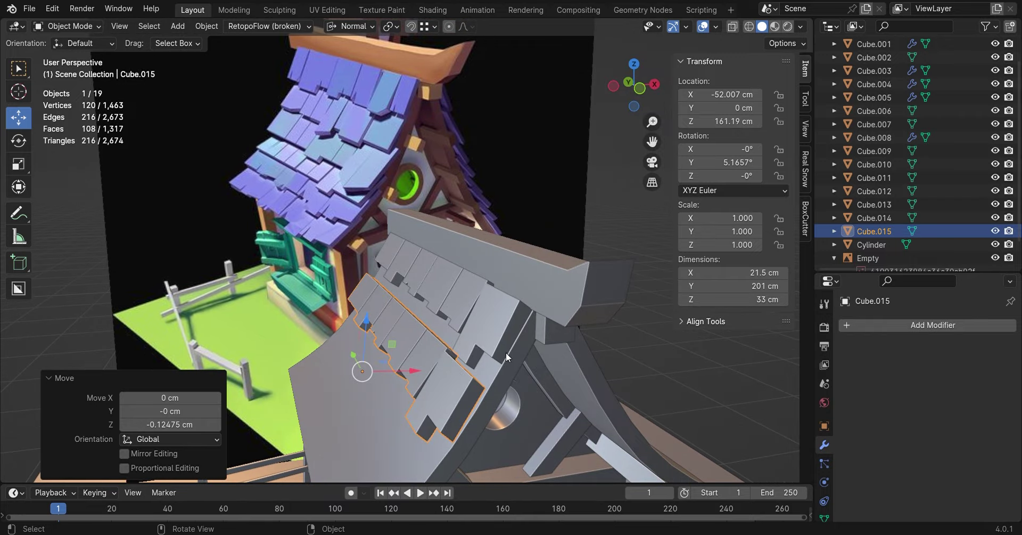
{"action": "key", "text": "g"}
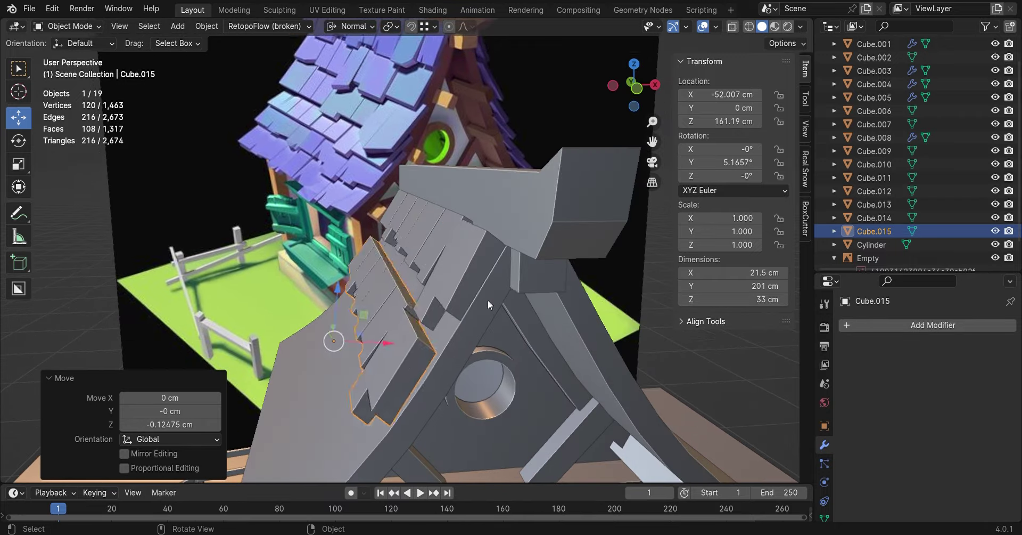
{"action": "left_click", "coordinate": [484, 288]}
{"action": "mouse_move", "coordinate": [484, 288]}
{"action": "middle_mouse_down"}
{"action": "mouse_move", "coordinate": [517, 279]}
{"action": "mouse_move", "coordinate": [506, 266]}
{"action": "middle_mouse_up"}
{"action": "key", "text": "Tab"}
Step: Box-select and delete the stray shingle vertices from the strip in X-ray
{"action": "scroll", "coordinate": [516, 279], "scroll_direction": "up", "scroll_amount": 3}
{"action": "left_click", "coordinate": [392, 324]}
{"action": "key", "text": "s"}
{"action": "key", "text": "Escape"}
{"action": "key", "text": "Tab"}
{"action": "middle_click_drag", "start_coordinate": [343, 192], "coordinate": [521, 280]}
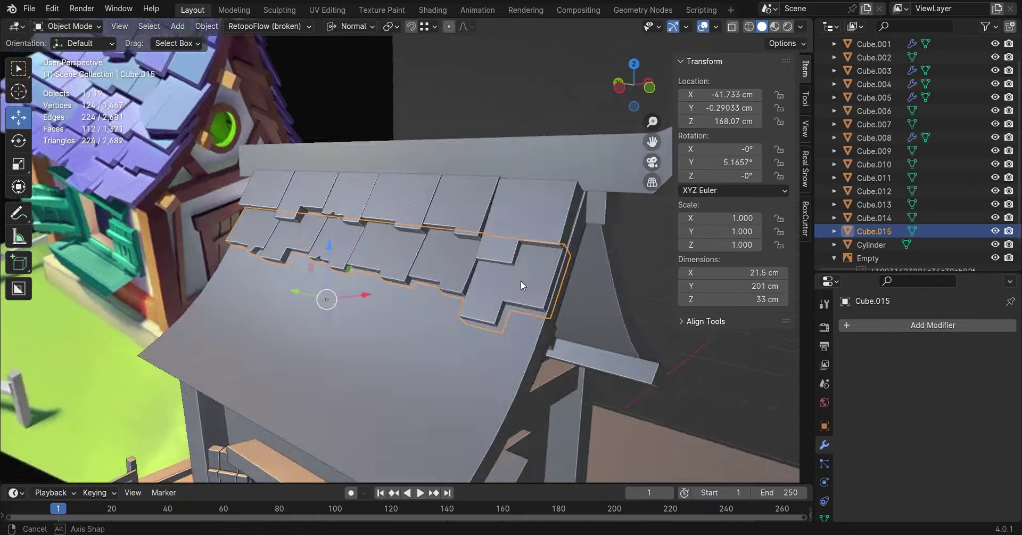
{"action": "key", "text": "Tab"}
{"action": "key", "text": "alt+z"}
{"action": "key", "text": "x"}
{"action": "left_click", "coordinate": [464, 246]}
{"action": "key", "text": "alt+z"}
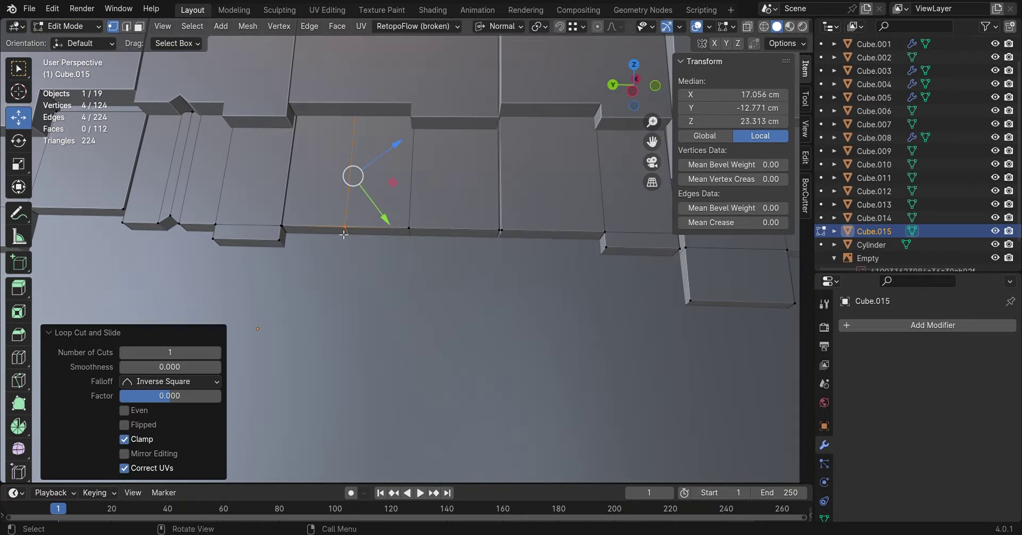
Step: Duplicate the shingle row, rotate it to follow the curve and slide it along the normal
{"action": "key", "text": "Tab"}
{"action": "key", "text": "Tab"}
{"action": "key", "text": "r"}
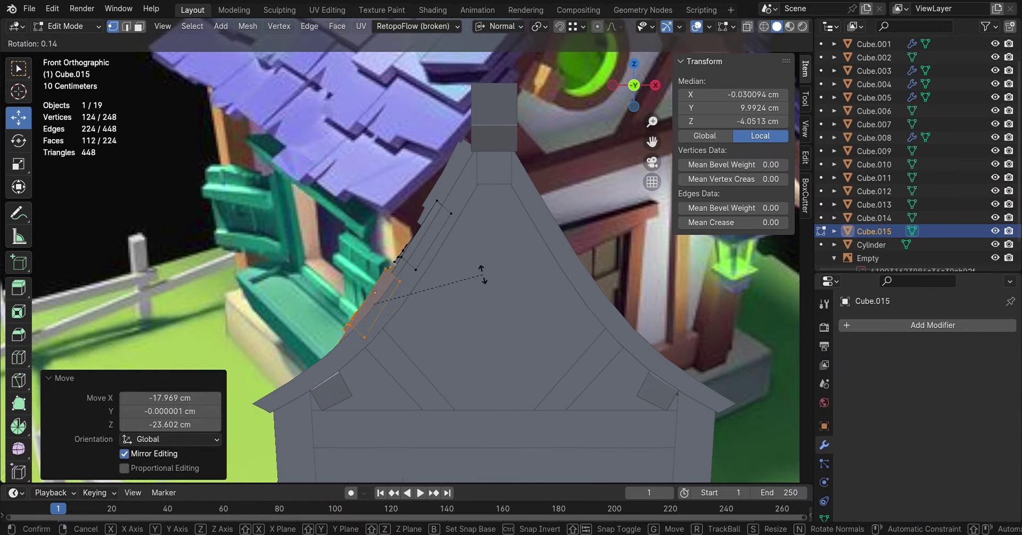
{"action": "middle_click_drag", "start_coordinate": [502, 305], "coordinate": [412, 284]}
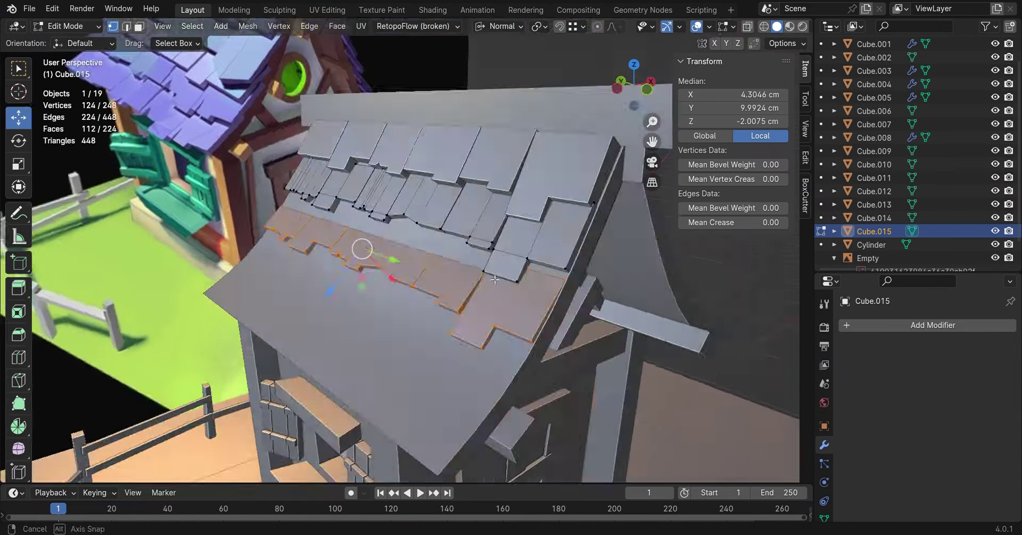
{"action": "key", "text": "g"}
{"action": "key", "text": "z"}
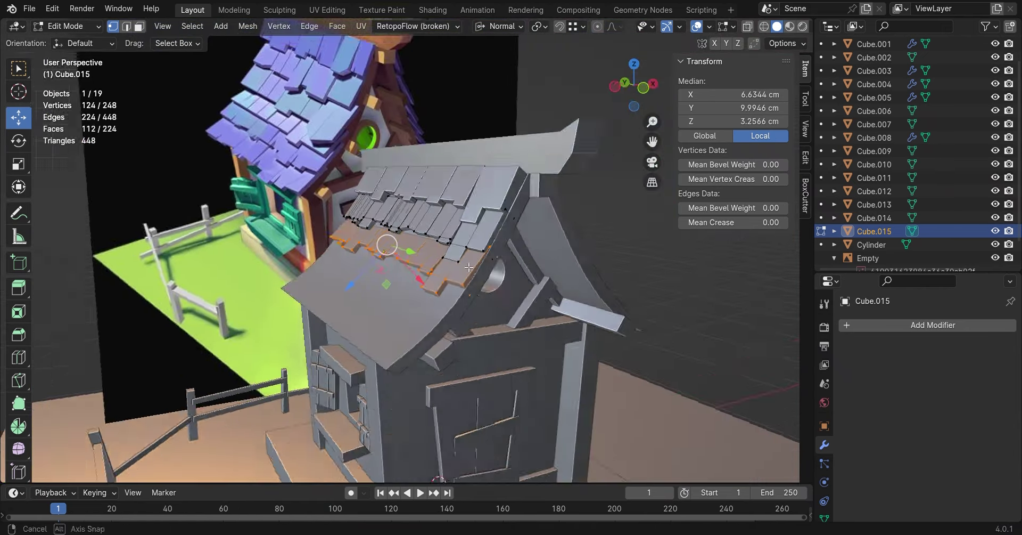
Step: Add another shingle row further down, rotated in front view to match the roof curve
{"action": "key", "text": "shift+d"}
{"action": "key", "text": "r"}
{"action": "middle_click_drag", "start_coordinate": [373, 277], "coordinate": [338, 303]}
{"action": "key", "text": "g"}
{"action": "key", "text": "Escape"}
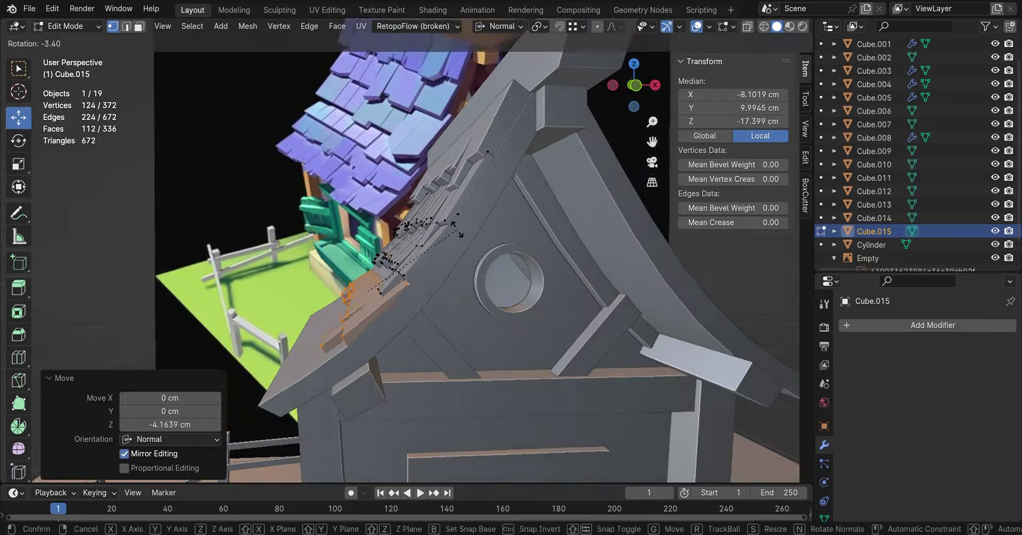
{"action": "key", "text": "KP_1"}
{"action": "key", "text": "r"}
{"action": "left_click", "coordinate": [363, 306]}
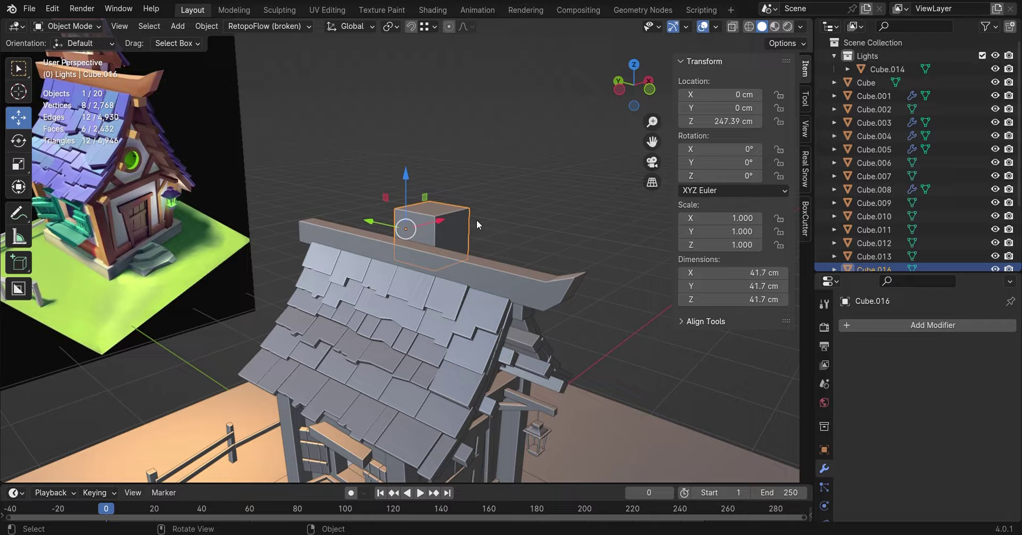
Step: Duplicate the ridge box and move the copy along the Y axis
{"action": "key", "text": "Tab"}
{"action": "middle_click_drag", "start_coordinate": [477, 219], "coordinate": [438, 246]}
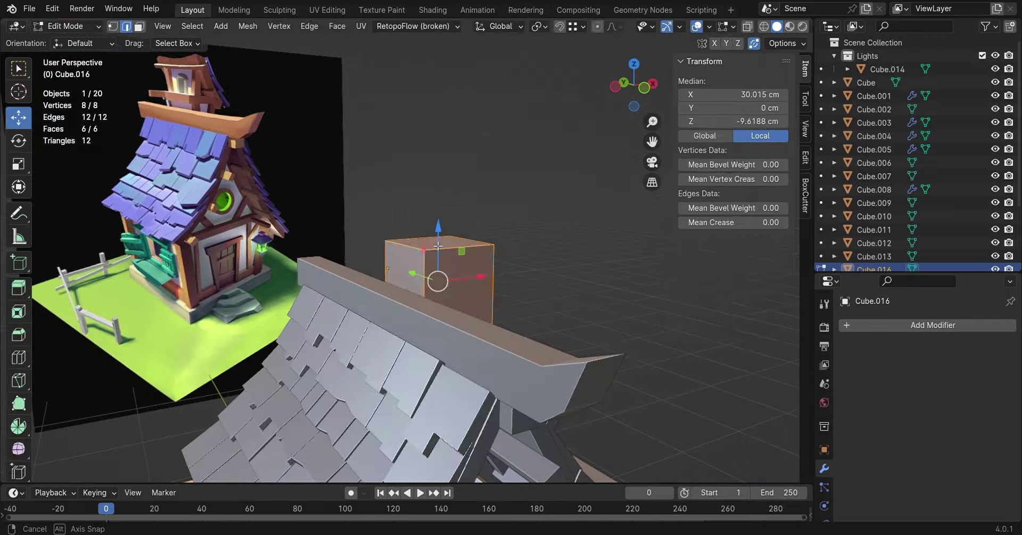
{"action": "key", "text": "Tab"}
{"action": "key", "text": "shift+d"}
{"action": "key", "text": "y"}
{"action": "left_click", "coordinate": [433, 216]}
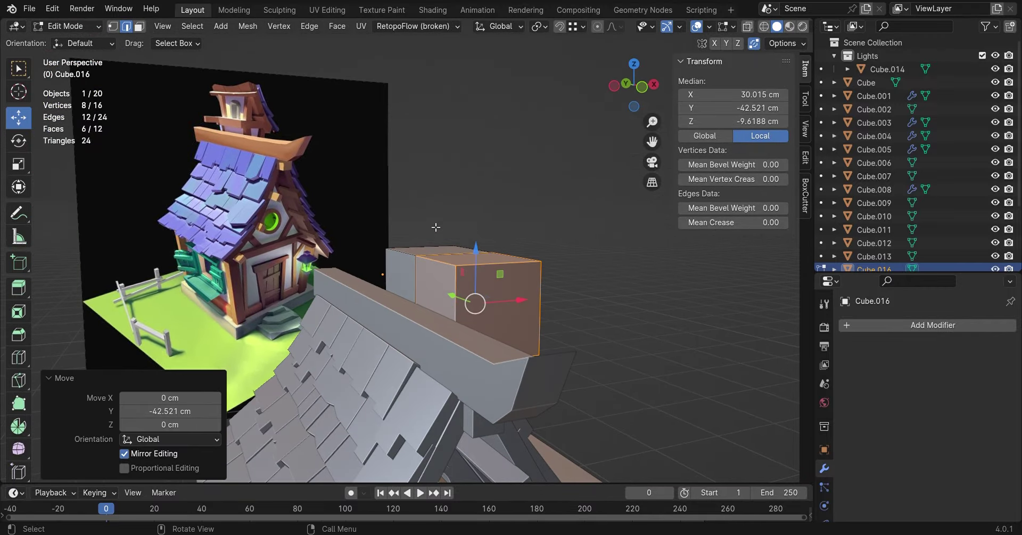
Step: Scale the copy down into a post in top view and raise its top face vertically
{"action": "key", "text": "KP_7"}
{"action": "key", "text": "ctrl+KP_Add"}
{"action": "key", "text": "s"}
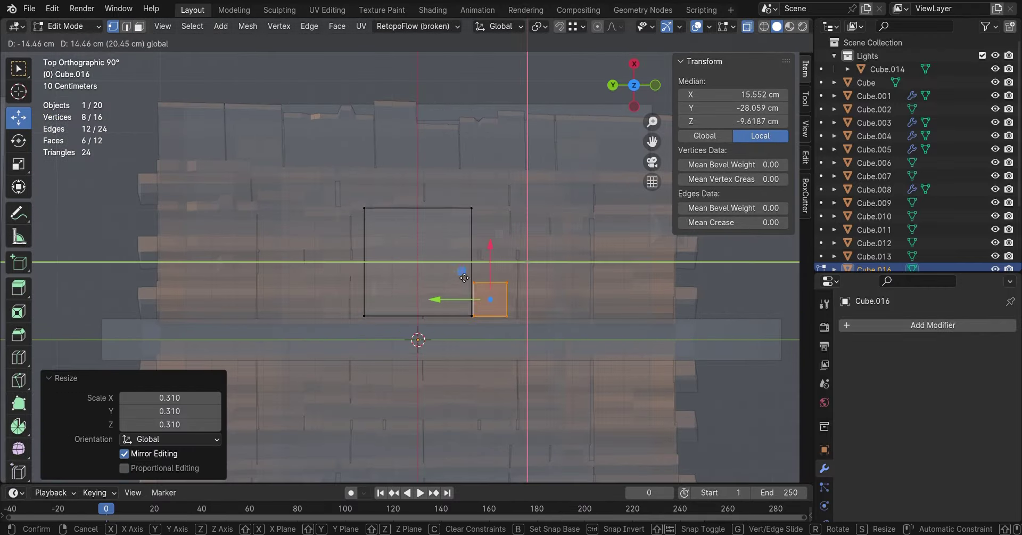
{"action": "left_click", "coordinate": [464, 278]}
{"action": "middle_click_drag", "start_coordinate": [465, 278], "coordinate": [475, 248]}
{"action": "key", "text": "g"}
{"action": "key", "text": "z"}
{"action": "left_click", "coordinate": [476, 248]}
Step: Remove the extra mesh part and scale the post's top face along Y
{"action": "left_click", "coordinate": [454, 186]}
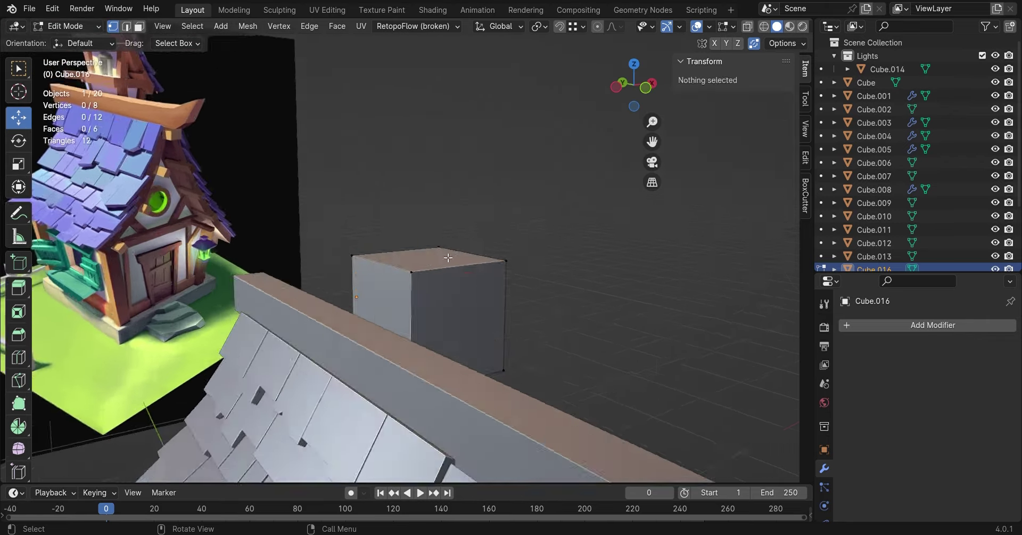
{"action": "key", "text": "s"}
{"action": "key", "text": "y"}
{"action": "key", "text": "Return"}
{"action": "mouse_move", "coordinate": [421, 256]}
{"action": "middle_mouse_down"}
{"action": "mouse_move", "coordinate": [432, 263]}
{"action": "mouse_move", "coordinate": [404, 287]}
{"action": "mouse_move", "coordinate": [447, 312]}
{"action": "mouse_move", "coordinate": [474, 360]}
{"action": "middle_mouse_up"}
Step: Separate the post into its own object, checking its faces in X-ray
{"action": "key", "text": "Tab"}
{"action": "key", "text": "shift+d"}
{"action": "left_click", "coordinate": [446, 263]}
{"action": "key", "text": "Tab"}
{"action": "key", "text": "alt+z"}
{"action": "key", "text": "alt+z"}
{"action": "left_click", "coordinate": [447, 312]}
{"action": "key", "text": "alt+z"}
Step: Apply the post's transforms and add a Mirror modifier on Y to copy it to the opposite side
{"action": "key", "text": "Tab"}
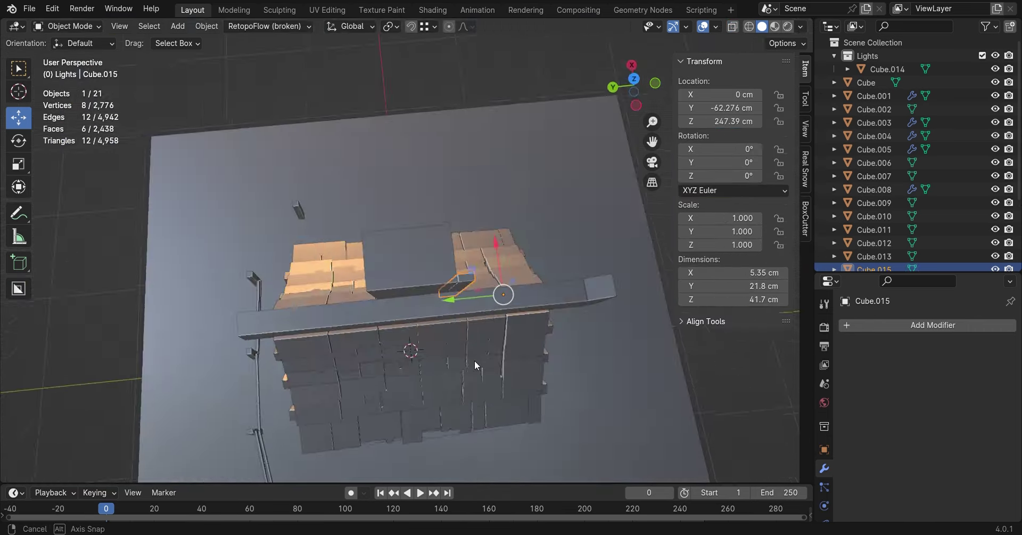
{"action": "key", "text": "KP_7"}
{"action": "key", "text": "ctrl+a"}
{"action": "left_click", "coordinate": [465, 285]}
{"action": "left_click", "coordinate": [916, 203]}
{"action": "middle_click_drag", "start_coordinate": [499, 219], "coordinate": [462, 222]}
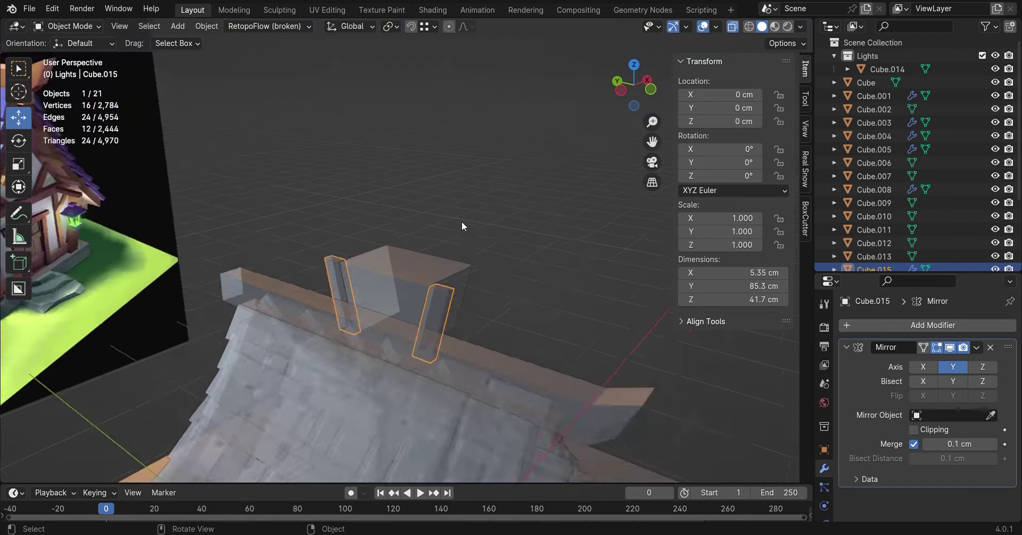
{"action": "key", "text": "Tab"}
{"action": "left_click", "coordinate": [354, 330]}
{"action": "key", "text": "g"}
{"action": "key", "text": "Tab"}
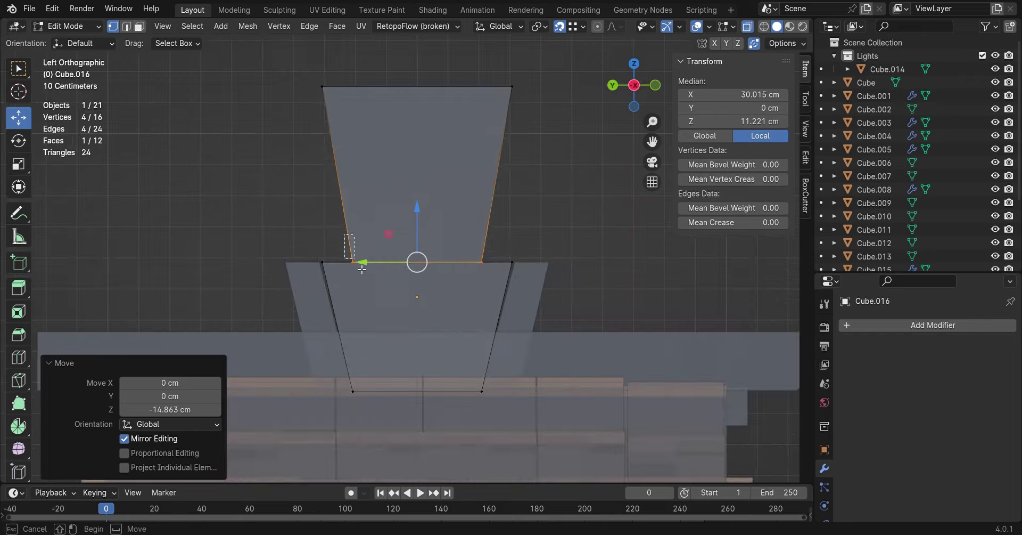
Step: Select the tower box's top face in face mode, undoing a stray delete
{"action": "middle_click_drag", "start_coordinate": [514, 266], "coordinate": [436, 235]}
{"action": "key", "text": "3"}
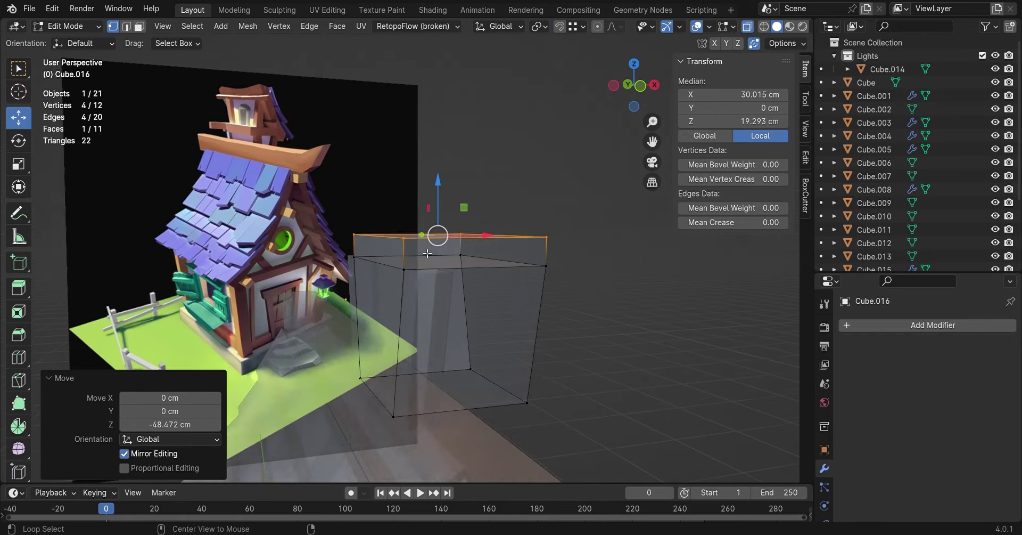
{"action": "left_click", "coordinate": [417, 258]}
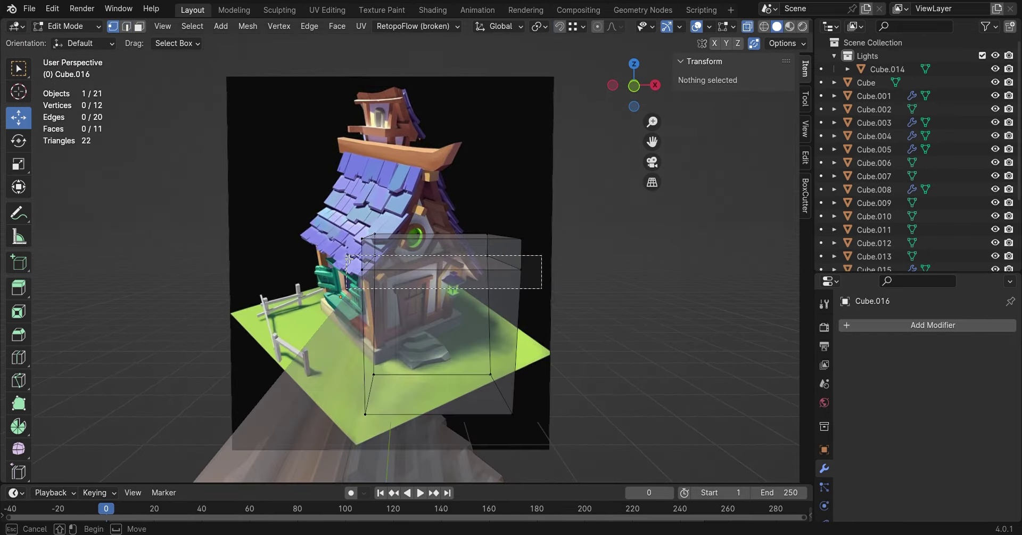
{"action": "key", "text": "x"}
{"action": "left_click", "coordinate": [421, 211]}
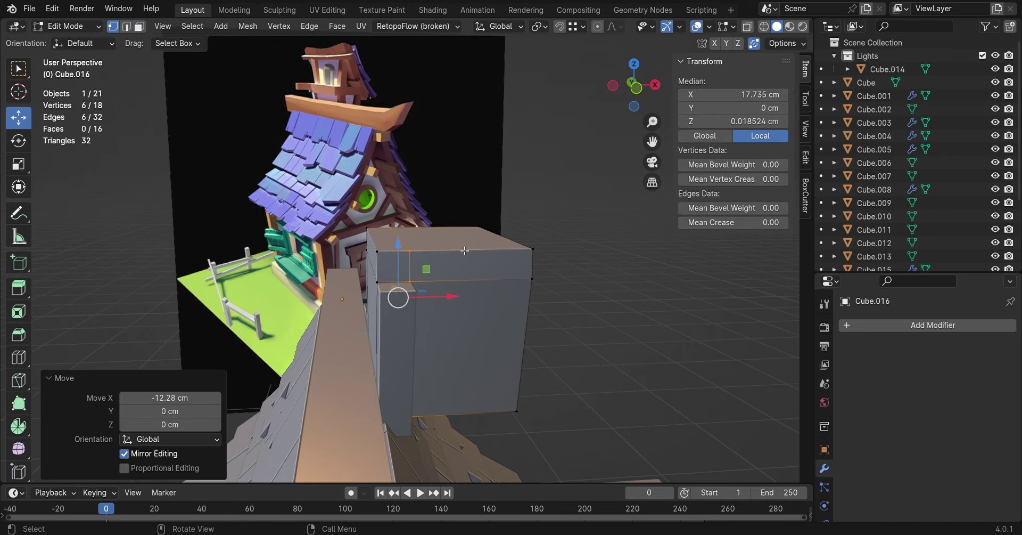
{"action": "key", "text": "ctrl+z"}
Step: Stretch the whole tower box along Y so it flares wider toward the top
{"action": "middle_click_drag", "start_coordinate": [464, 251], "coordinate": [287, 247]}
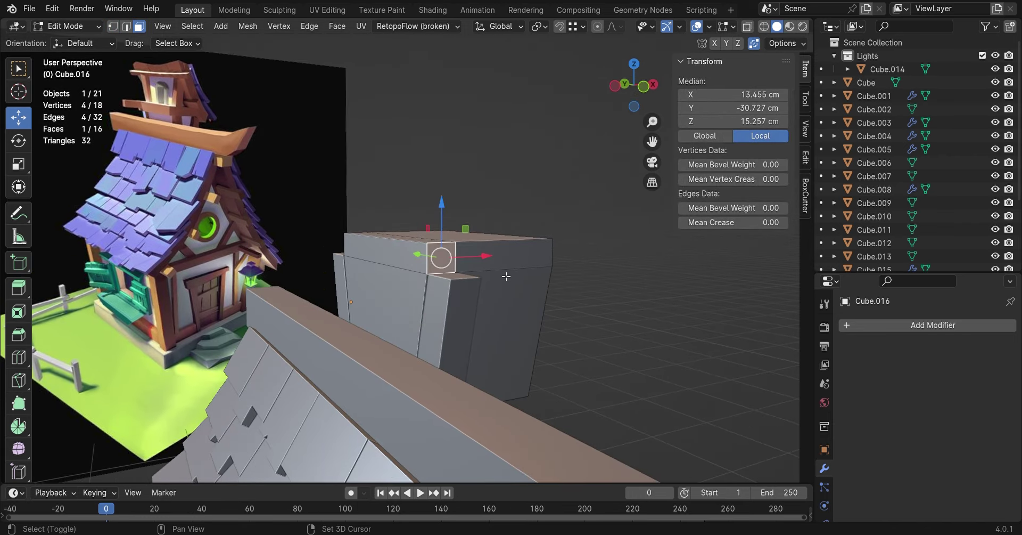
{"action": "key", "text": "a"}
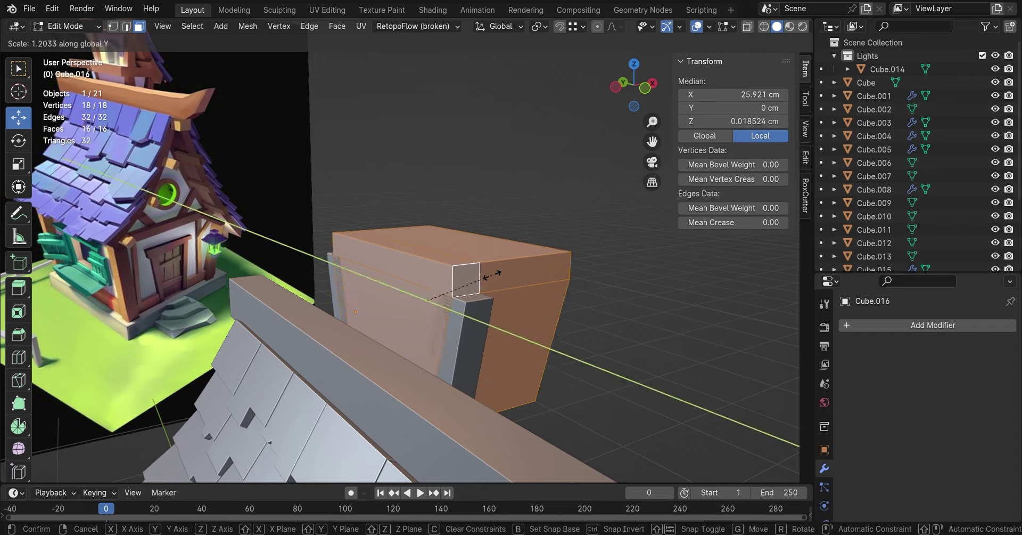
{"action": "middle_click_drag", "start_coordinate": [459, 281], "coordinate": [487, 267]}
{"action": "middle_click_drag", "start_coordinate": [485, 300], "coordinate": [442, 296]}
{"action": "key", "text": "alt+q"}
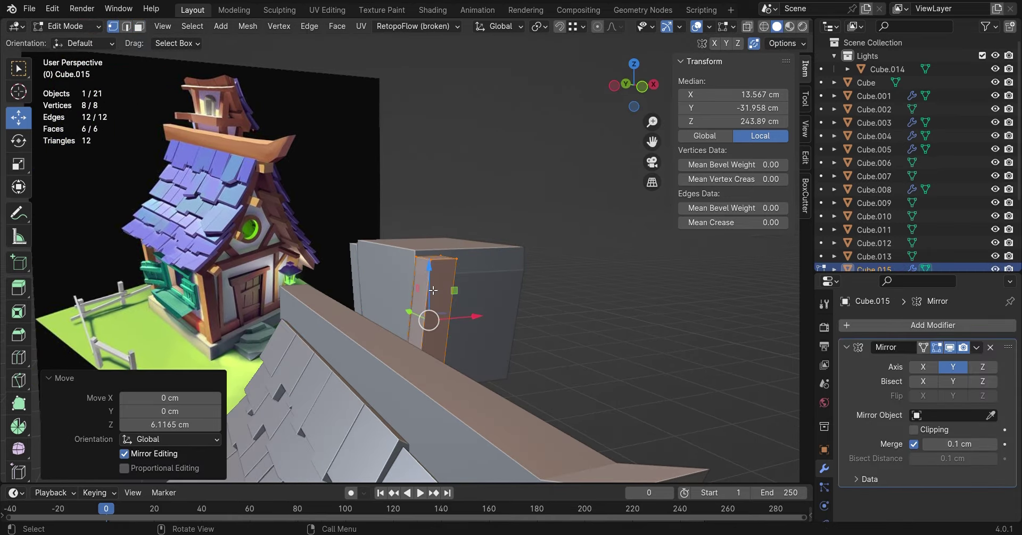
{"action": "key", "text": "Escape"}
{"action": "key", "text": "ctrl+z"}
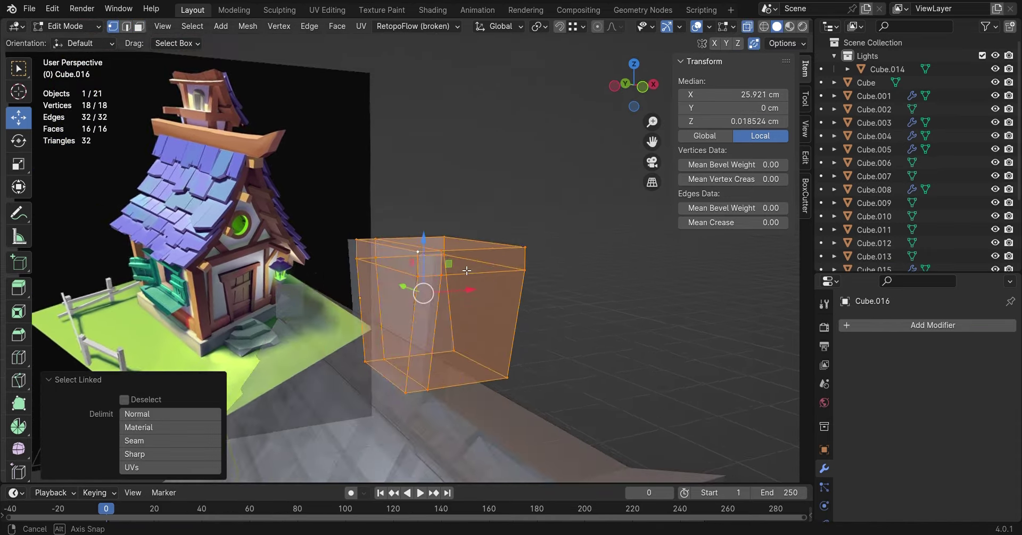
{"action": "middle_click_drag", "start_coordinate": [451, 234], "coordinate": [481, 252]}
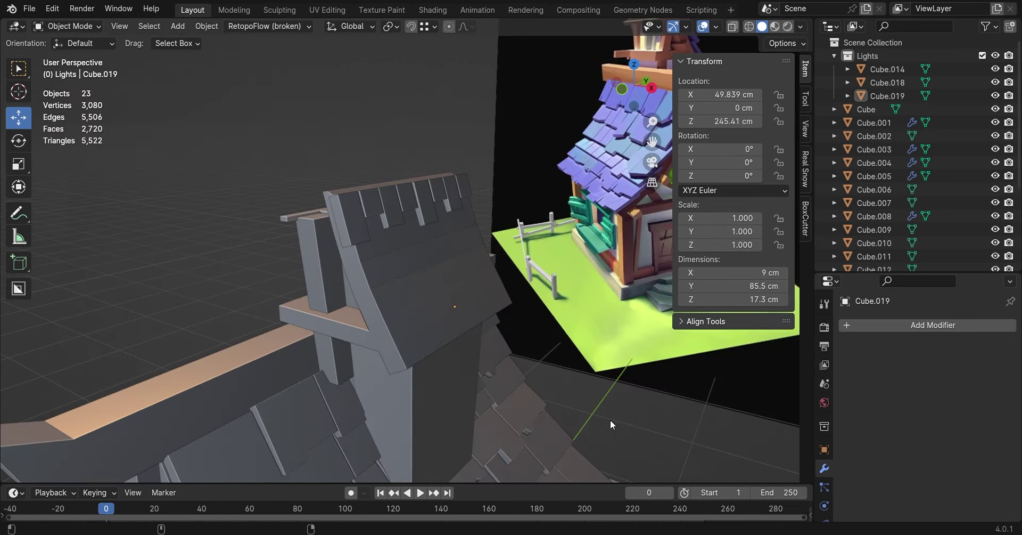
Step: Move the tower roof panel's shingle rows down its slope, then select individual tiles to adjust
{"action": "key", "text": "Tab"}
{"action": "key", "text": "KP_Decimal"}
{"action": "key", "text": "alt+a"}
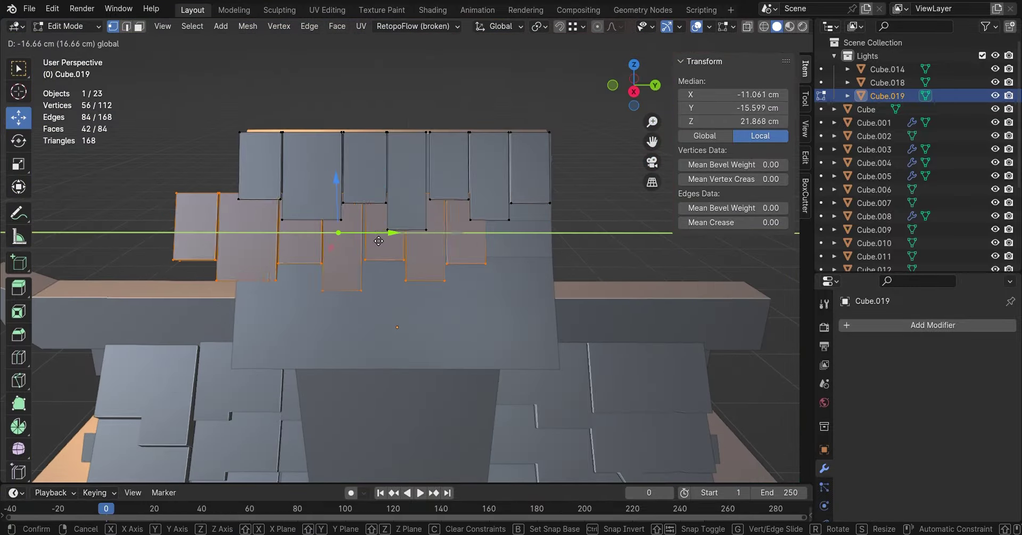
{"action": "left_click", "coordinate": [378, 240]}
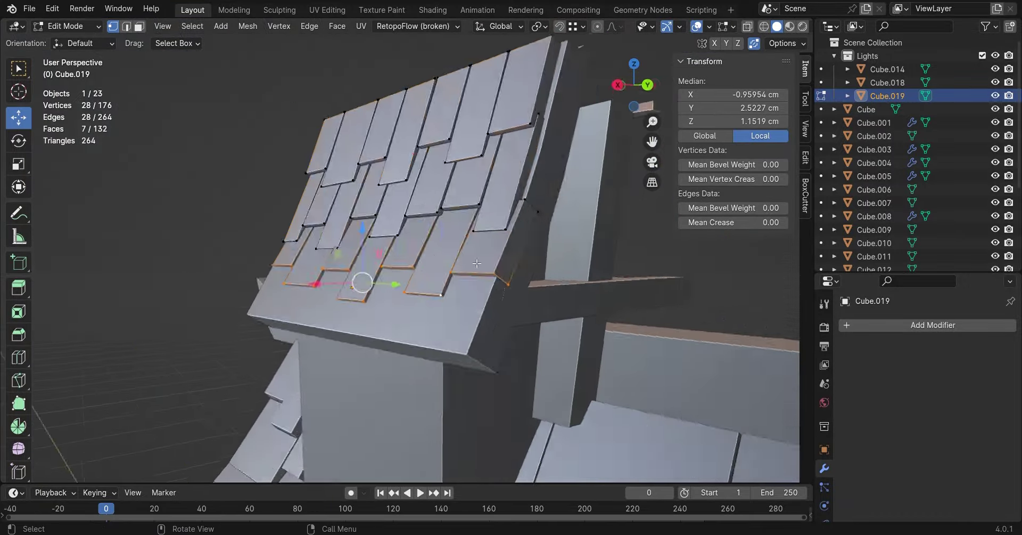
{"action": "middle_click_drag", "start_coordinate": [477, 263], "coordinate": [479, 256]}
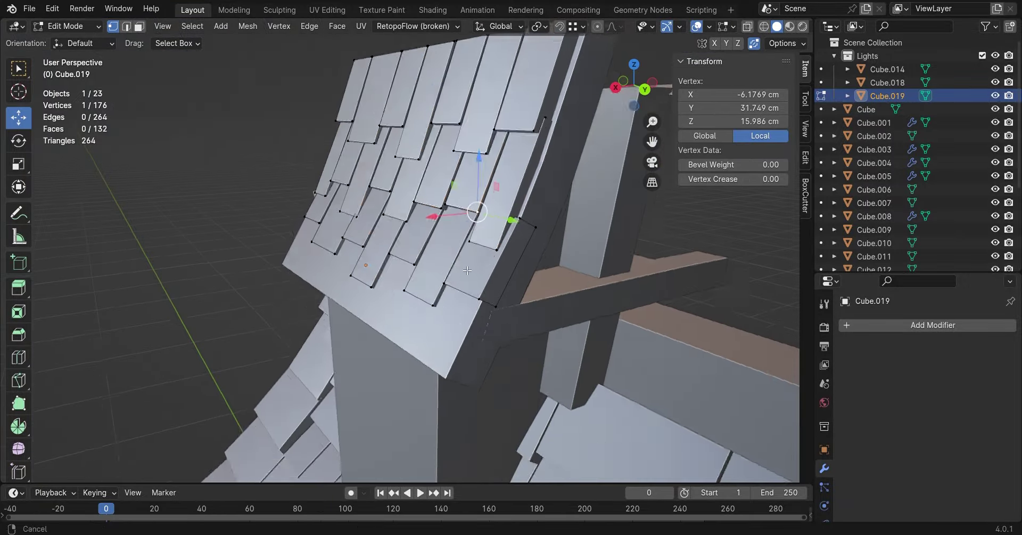
{"action": "key", "text": "l"}
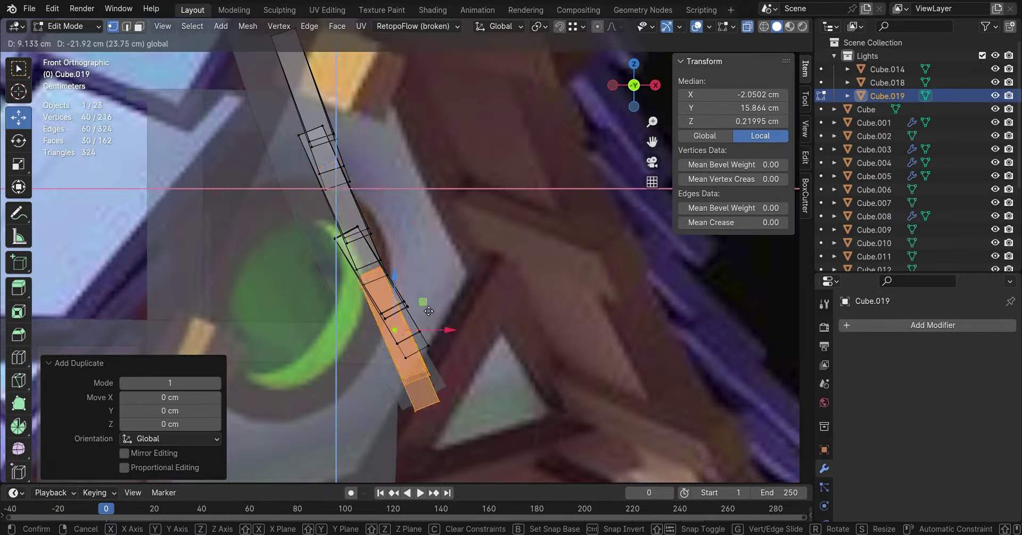